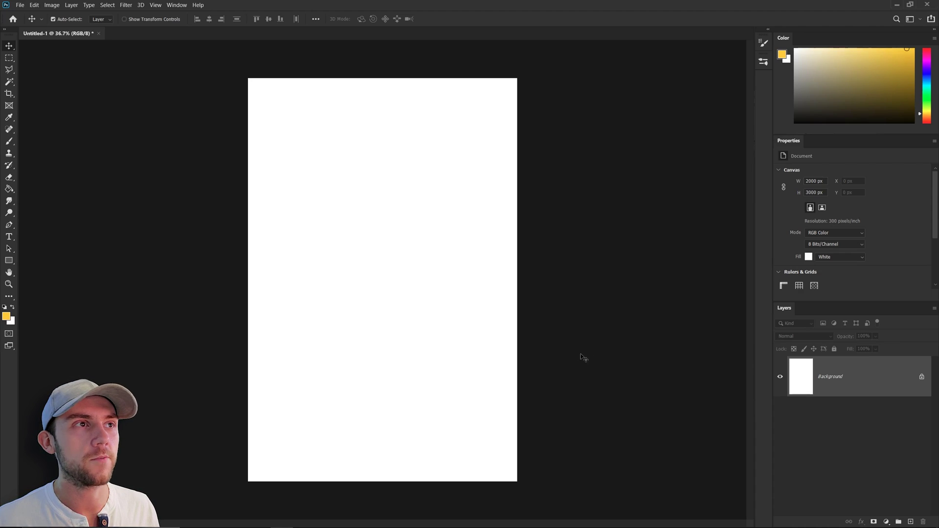
Place and commit the doughnuts photo, then open it to cut away its blue backdrop.
{"action": "left_click_drag", "start_coordinate": [603, 335], "coordinate": [610, 242]}
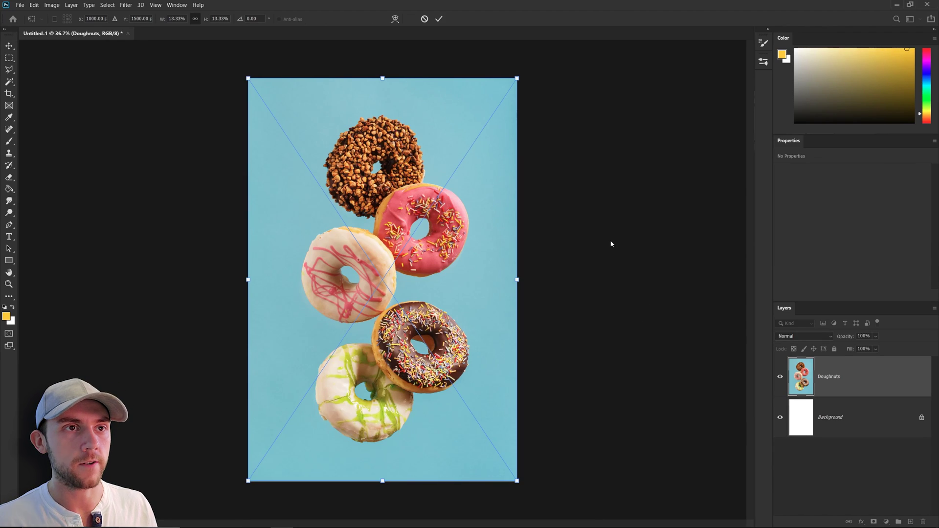
{"action": "key", "text": "Return"}
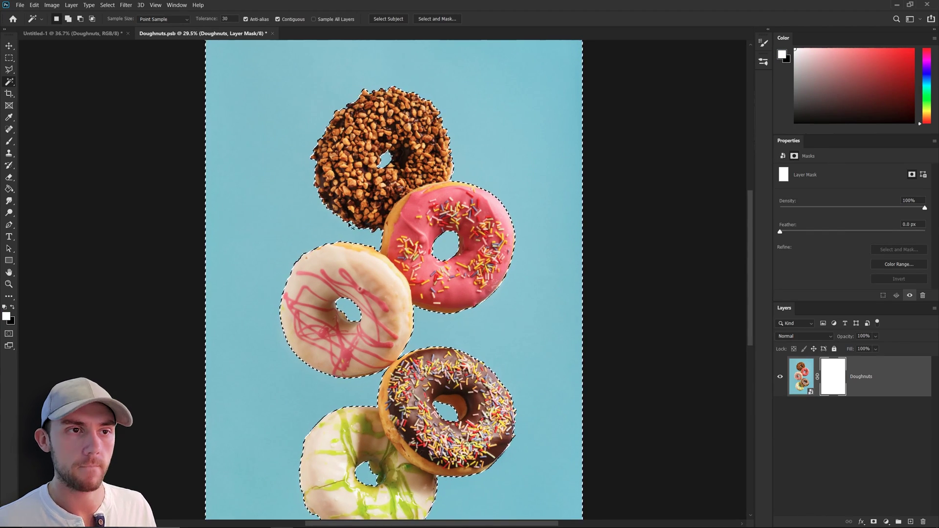
{"action": "key", "text": "Delete"}
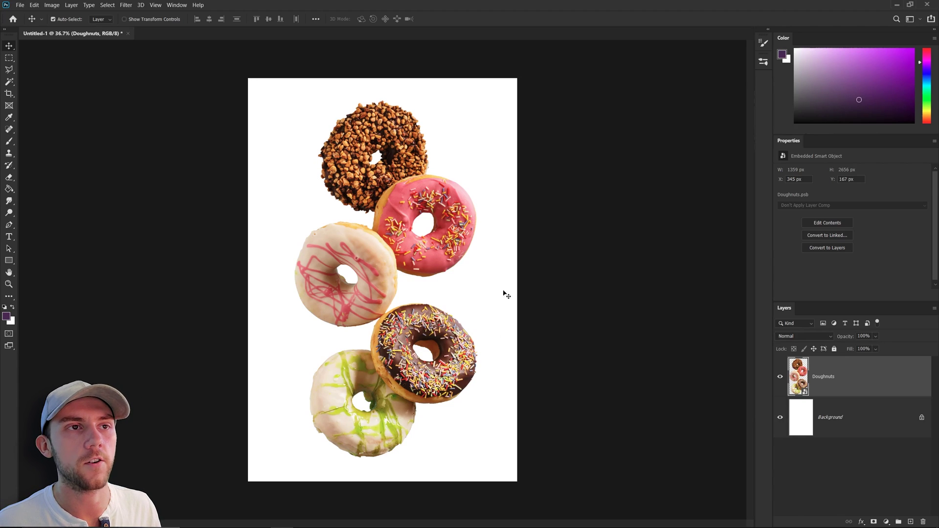
Add a new layer and shrink the doughnuts to about 54% size.
{"action": "left_click", "coordinate": [909, 522]}
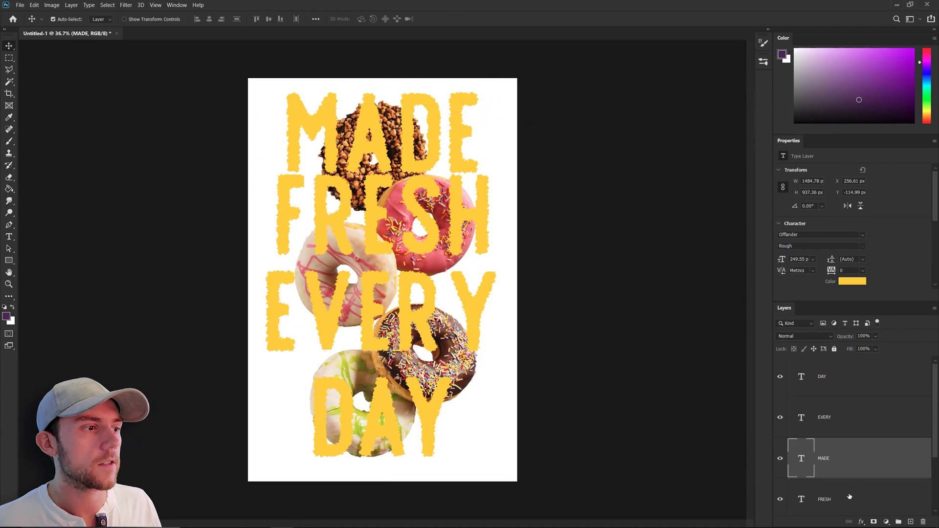
{"action": "left_click", "coordinate": [849, 496]}
{"action": "left_click", "coordinate": [851, 378], "text": "shift"}
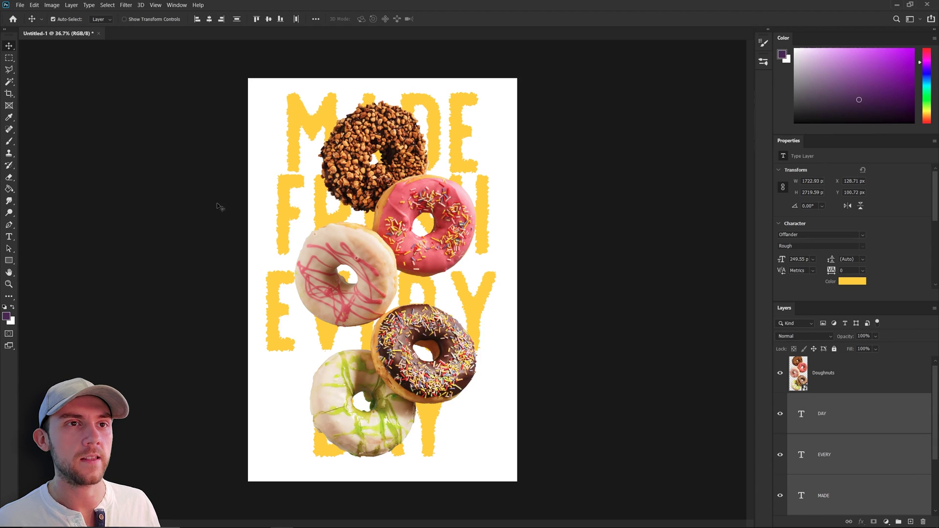
{"action": "left_click", "coordinate": [454, 291]}
{"action": "key", "text": "ctrl+t"}
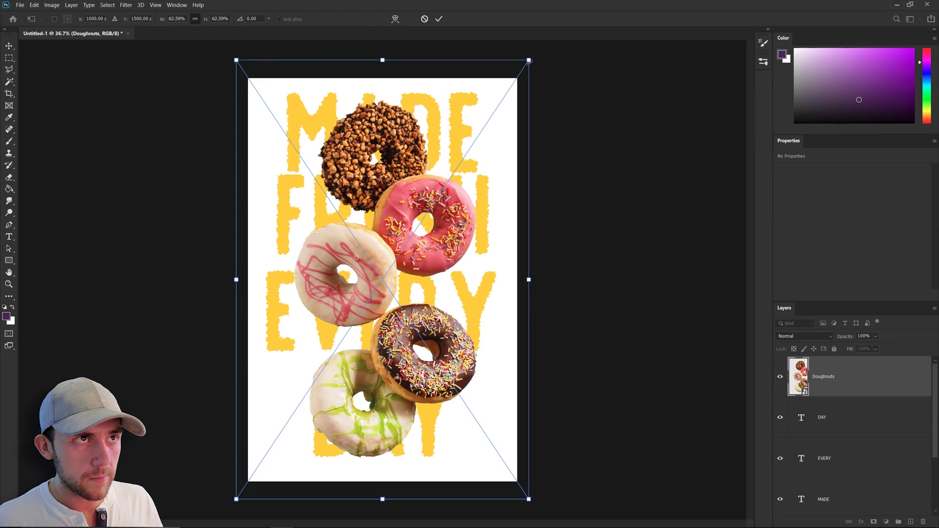
{"action": "left_click_drag", "start_coordinate": [529, 61], "coordinate": [511, 91]}
{"action": "key", "text": "Return"}
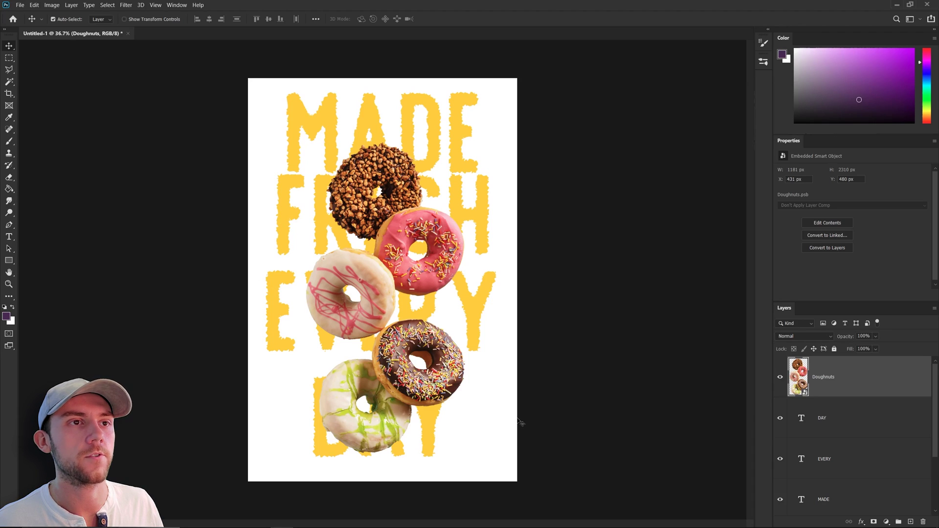
Select the DAY text layer and scale the lettering down.
{"action": "key", "text": "alt+bracketleft"}
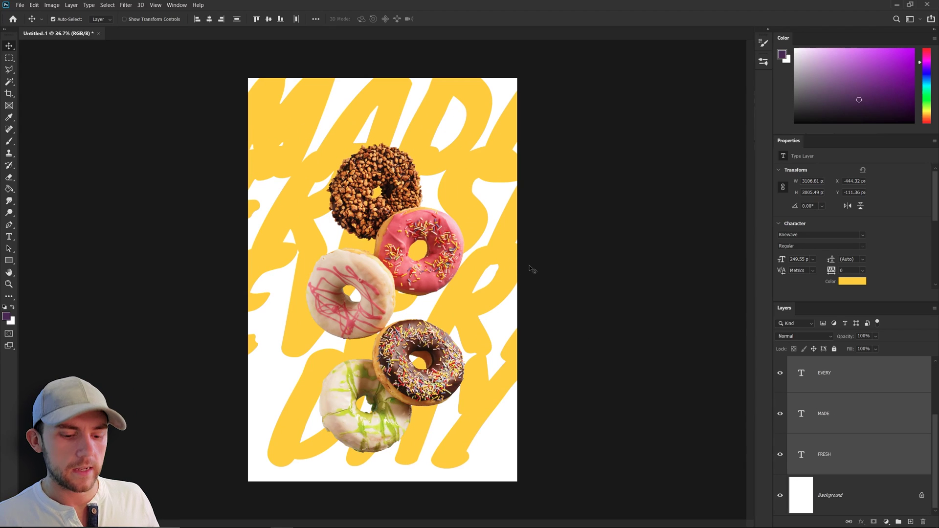
{"action": "key", "text": "ctrl+t"}
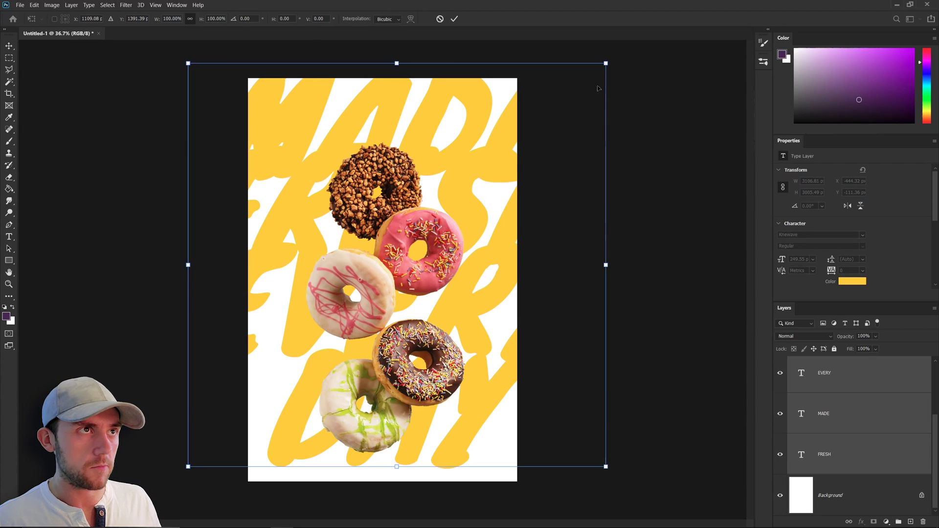
{"action": "left_click_drag", "start_coordinate": [606, 63], "coordinate": [539, 124]}
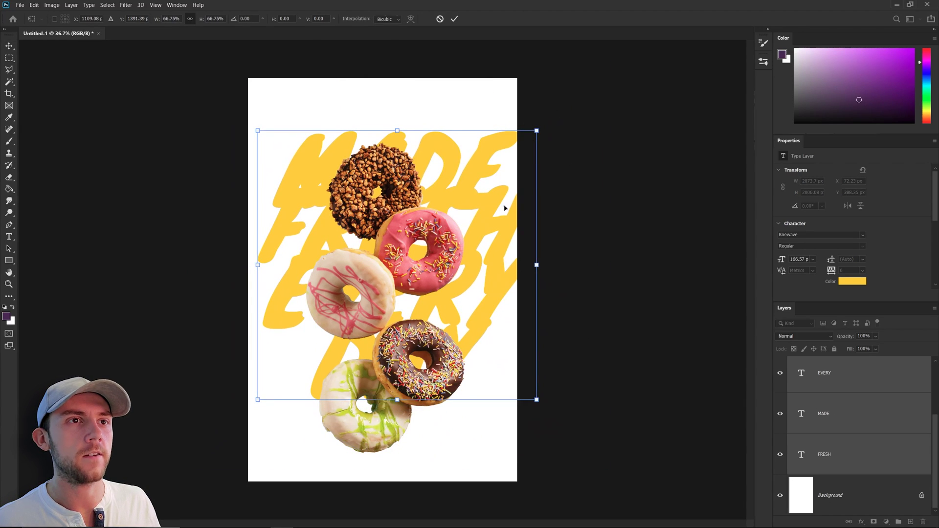
{"action": "key", "text": "Return"}
Move DAY lower and MADE to the poster top, then duplicate Group 1.
{"action": "scroll", "coordinate": [842, 386], "scroll_direction": "up", "scroll_amount": 3}
{"action": "left_click", "coordinate": [844, 425]}
{"action": "left_click_drag", "start_coordinate": [391, 372], "coordinate": [391, 409]}
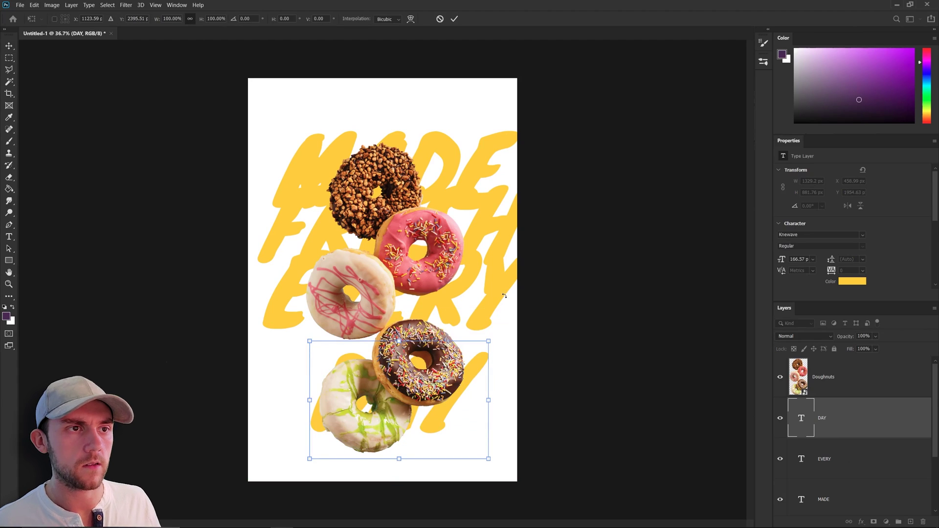
{"action": "left_click_drag", "start_coordinate": [484, 172], "coordinate": [484, 130]}
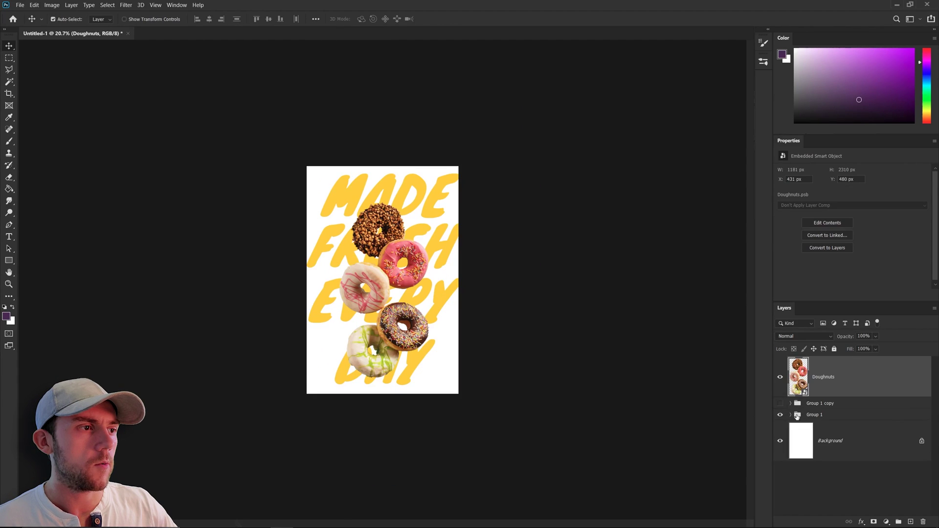
{"action": "left_click", "coordinate": [855, 416]}
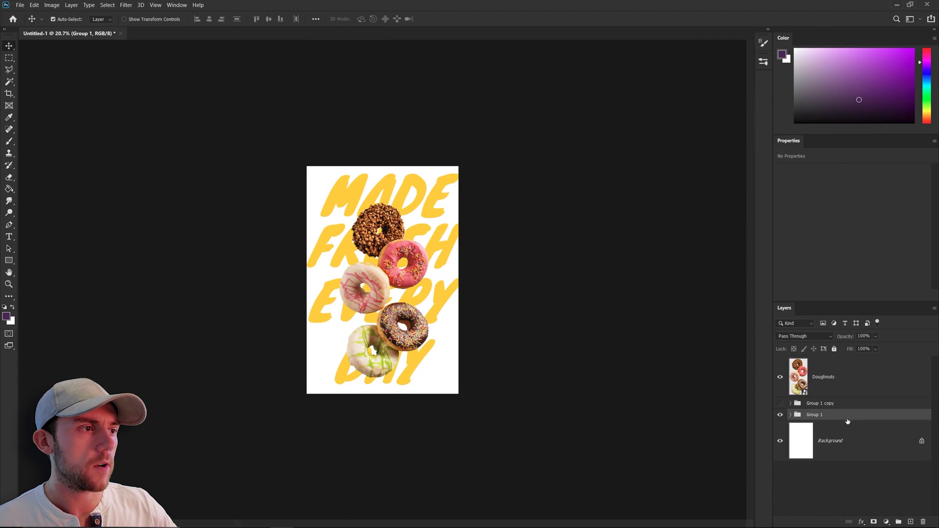
{"action": "left_click_drag", "start_coordinate": [881, 419], "coordinate": [910, 521]}
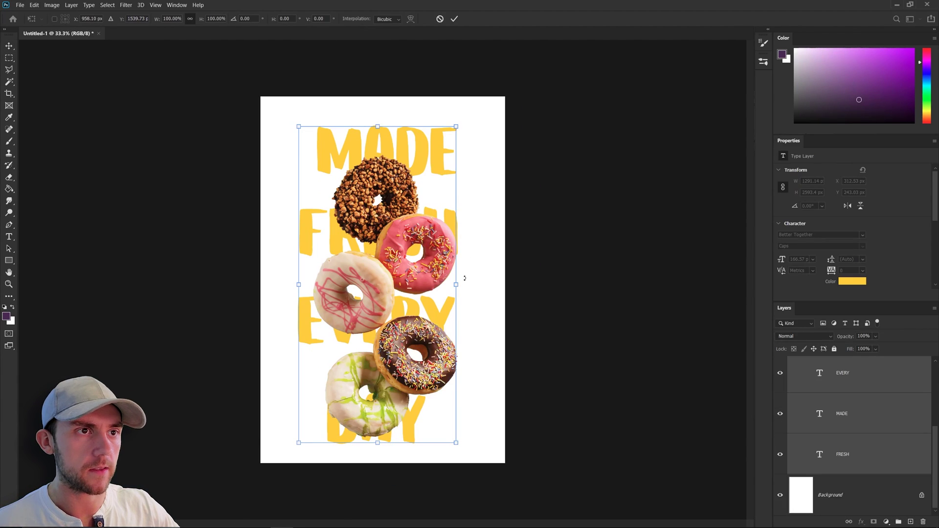
Enlarge the three text lines about 26% and mask part of EVERY behind a doughnut.
{"action": "left_click_drag", "start_coordinate": [465, 278], "coordinate": [482, 222]}
{"action": "key", "text": "Return"}
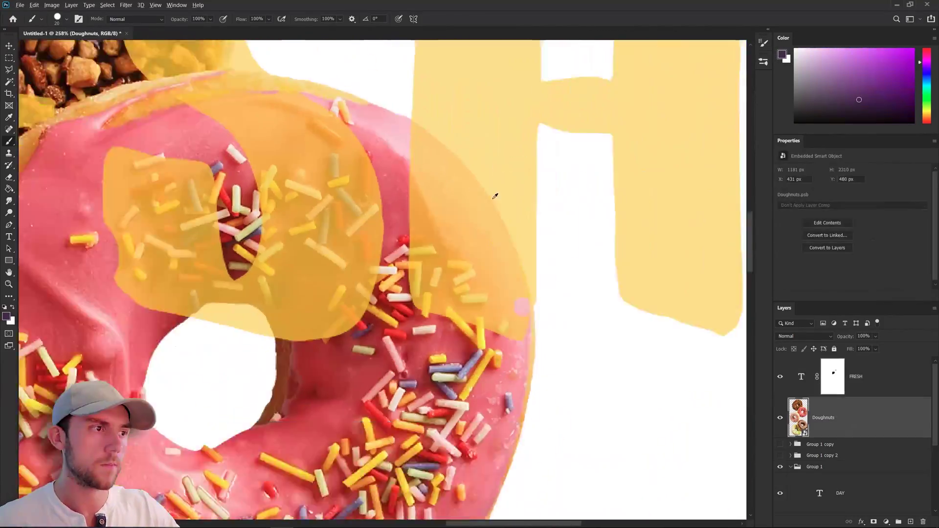
{"action": "key", "text": "ctrl+minus"}
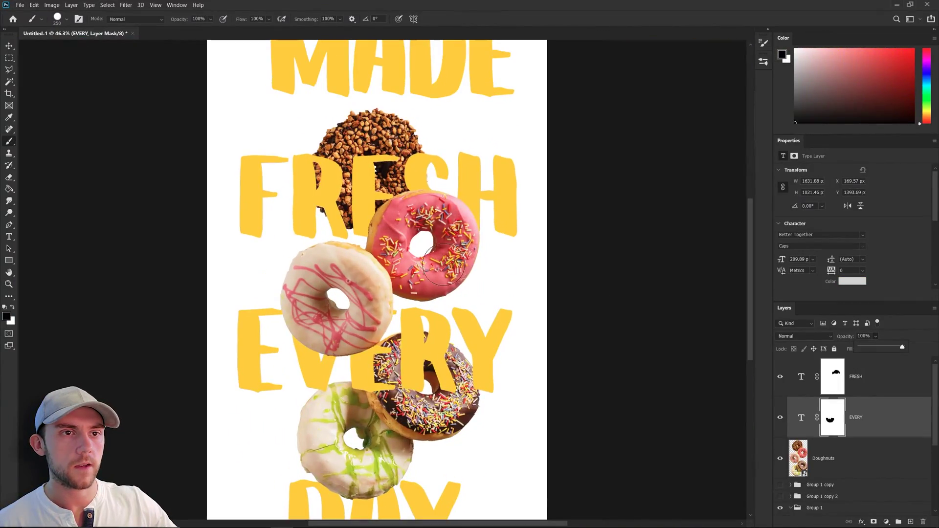
{"action": "key", "text": "ctrl+minus"}
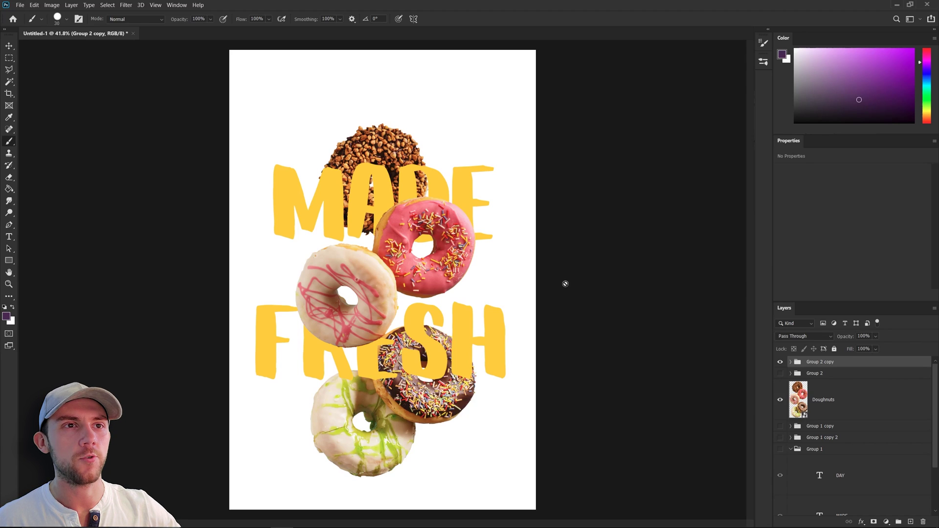
Scroll down and back up over the poster view.
{"action": "scroll", "coordinate": [565, 283], "scroll_direction": "down", "scroll_amount": 1}
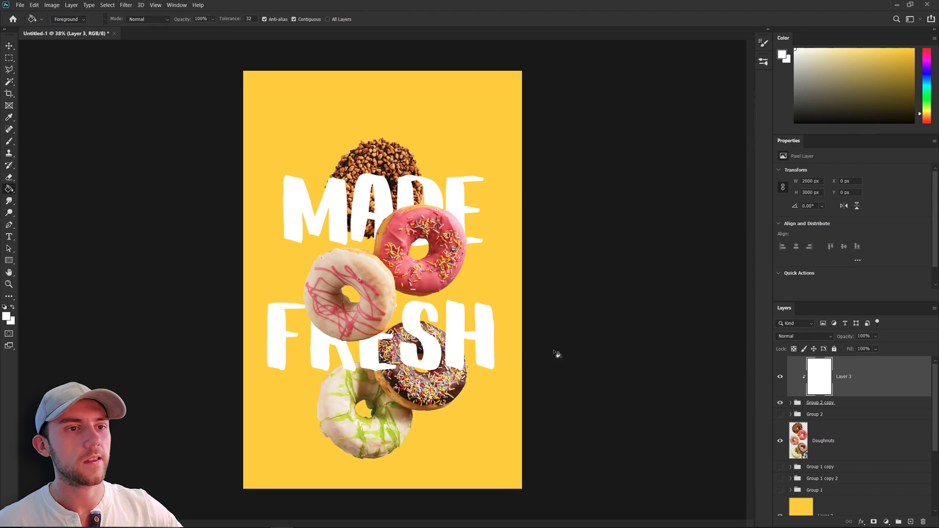
{"action": "scroll", "coordinate": [577, 354], "scroll_direction": "up", "scroll_amount": 1}
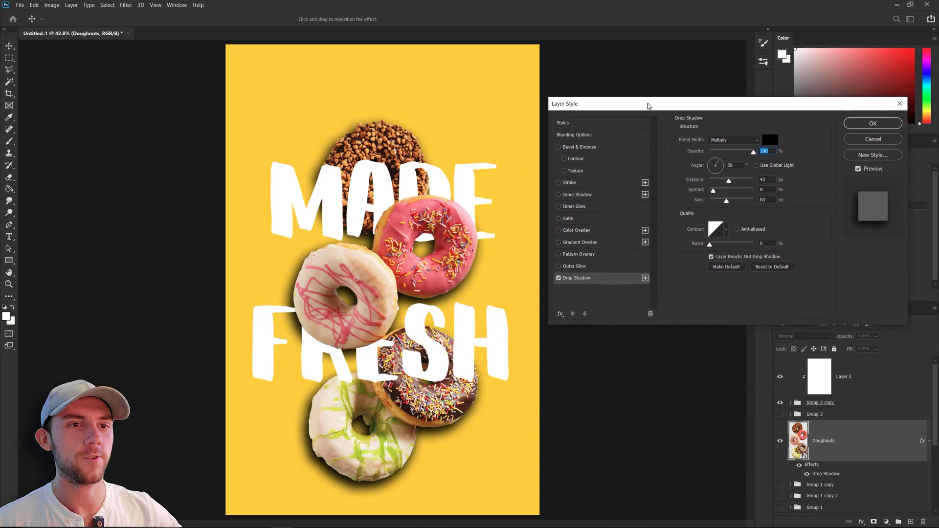
Give the doughnut drop shadow a lighter brown colour and push it further out.
{"action": "left_click", "coordinate": [761, 131]}
{"action": "left_click", "coordinate": [537, 211]}
{"action": "left_click", "coordinate": [673, 169]}
{"action": "left_click_drag", "start_coordinate": [415, 146], "coordinate": [399, 171]}
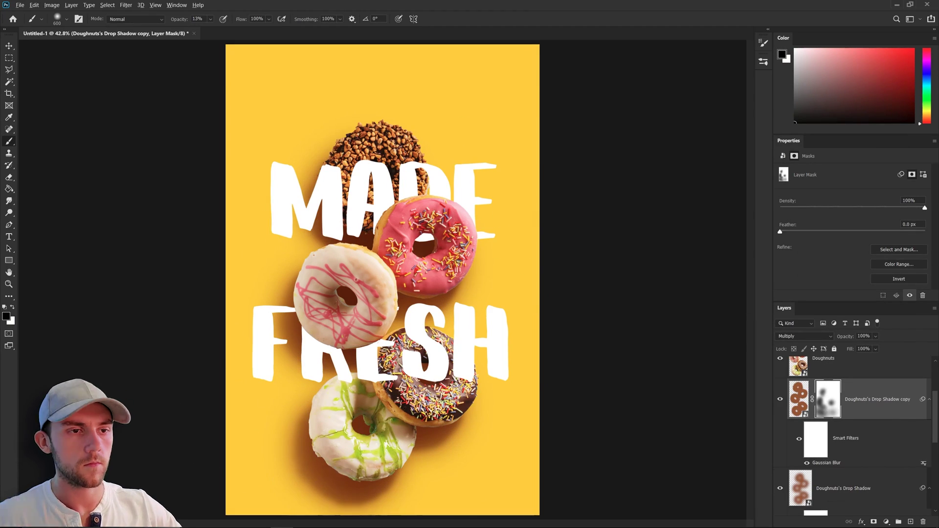
Paint soft blue shading onto the F and R with a bigger brush, then view the whole poster.
{"action": "scroll", "coordinate": [424, 384], "scroll_direction": "down", "scroll_amount": 2}
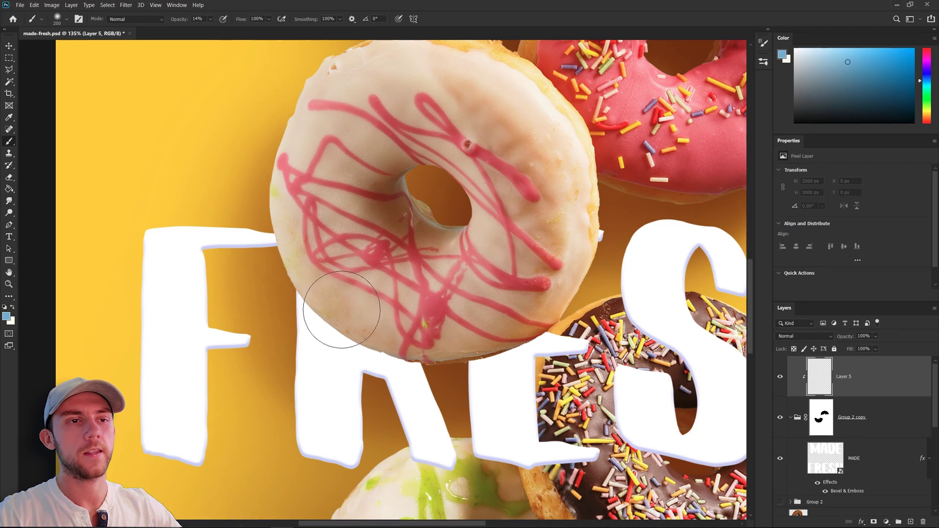
{"action": "mouse_move", "coordinate": [341, 309]}
{"action": "left_mouse_down"}
{"action": "mouse_move", "coordinate": [325, 354]}
{"action": "mouse_move", "coordinate": [389, 274]}
{"action": "mouse_move", "coordinate": [475, 324]}
{"action": "left_mouse_up"}
{"action": "key", "text": "]"}
{"action": "key", "text": "ctrl+0"}
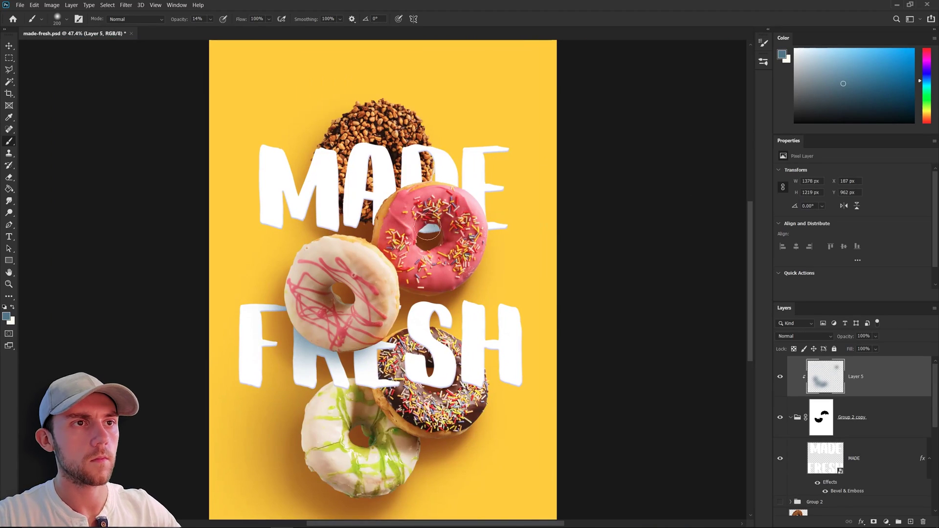
Erase on the drip layer, toggle Layer 11's cream top section to compare, and select Layer 12.
{"action": "key", "text": "e"}
{"action": "key", "text": "alt+["}
{"action": "key", "text": "alt+["}
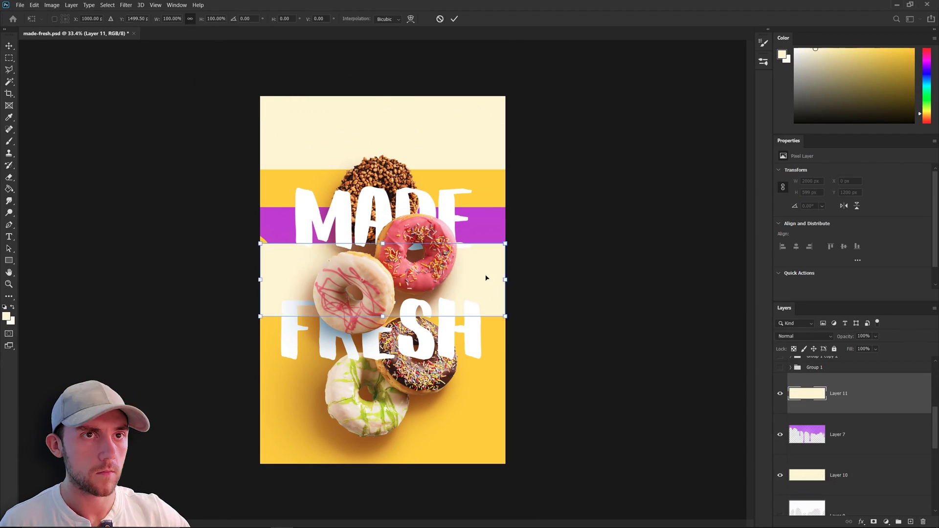
{"action": "right_click", "coordinate": [862, 448]}
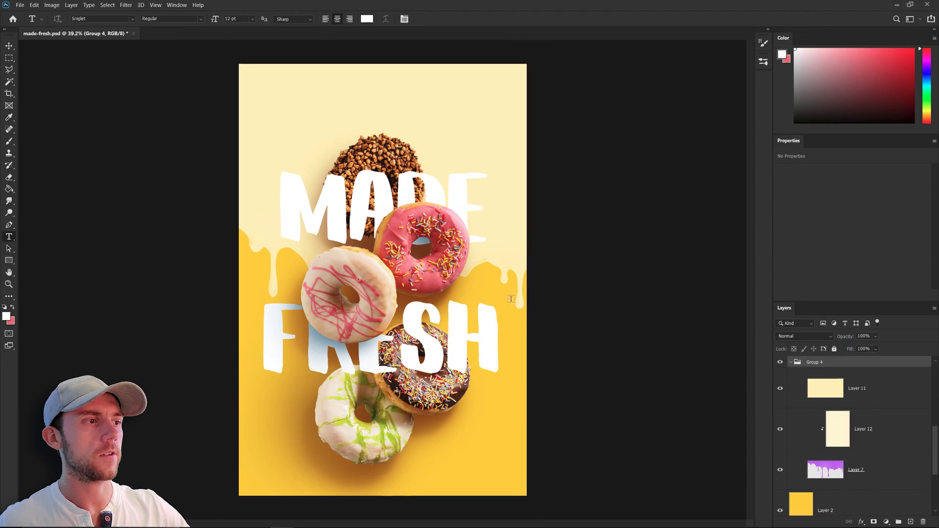
{"action": "left_click", "coordinate": [781, 389]}
{"action": "left_click", "coordinate": [841, 443]}
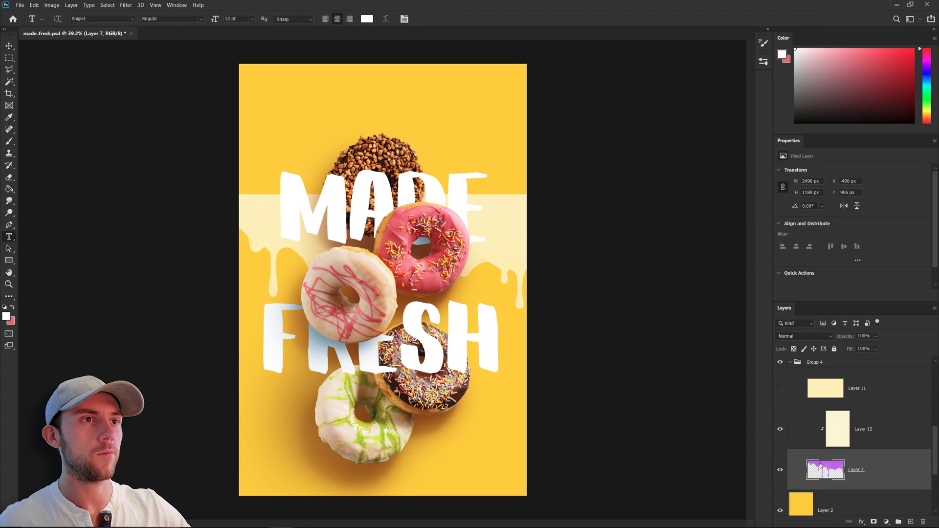
{"action": "left_click", "coordinate": [780, 388]}
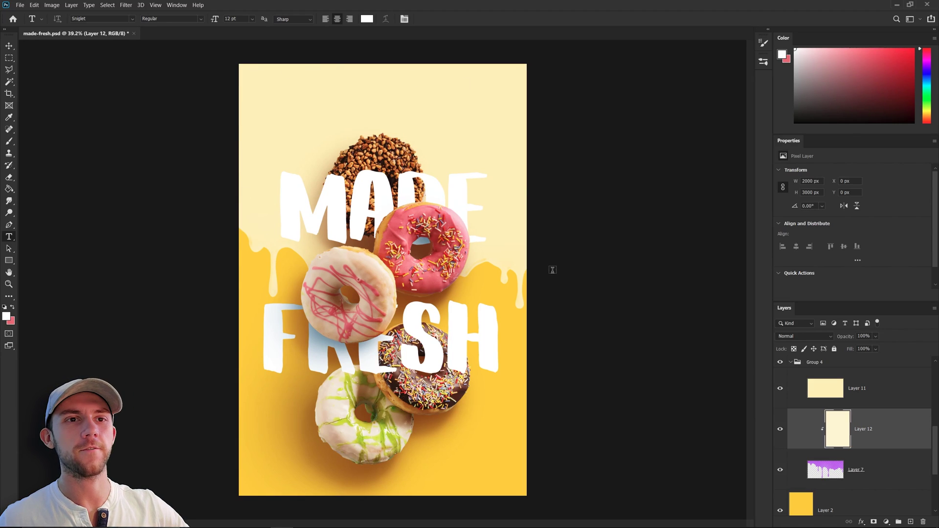
{"action": "scroll", "coordinate": [531, 266], "scroll_direction": "down", "scroll_amount": 1}
{"action": "scroll", "coordinate": [531, 265], "scroll_direction": "up", "scroll_amount": 1}
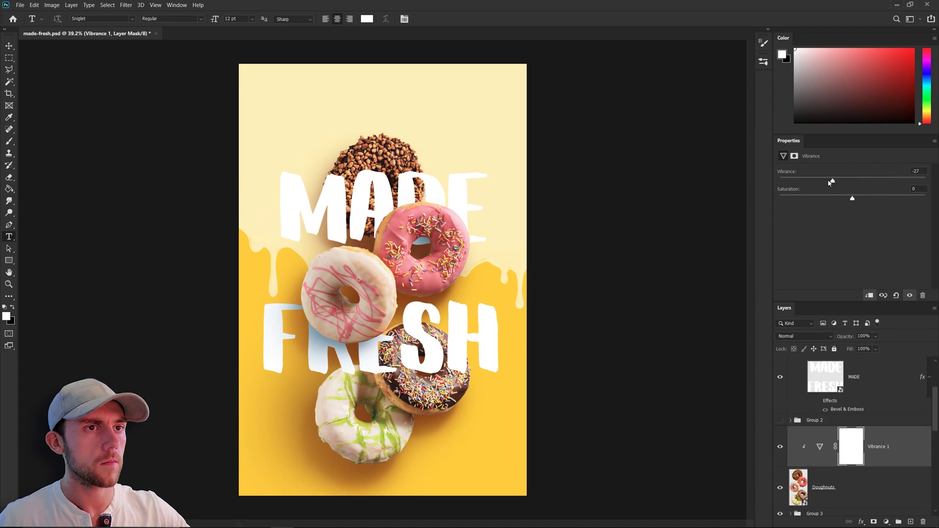
Boost the donuts' vibrance to +66, toggling the adjustment off and on to compare.
{"action": "left_click_drag", "start_coordinate": [849, 198], "coordinate": [855, 198]}
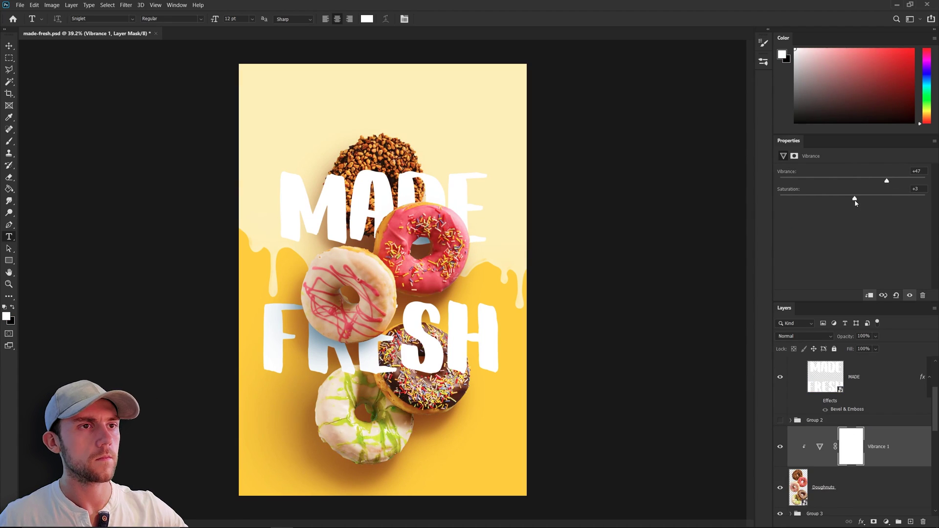
{"action": "left_click", "coordinate": [780, 446]}
{"action": "left_click", "coordinate": [780, 445]}
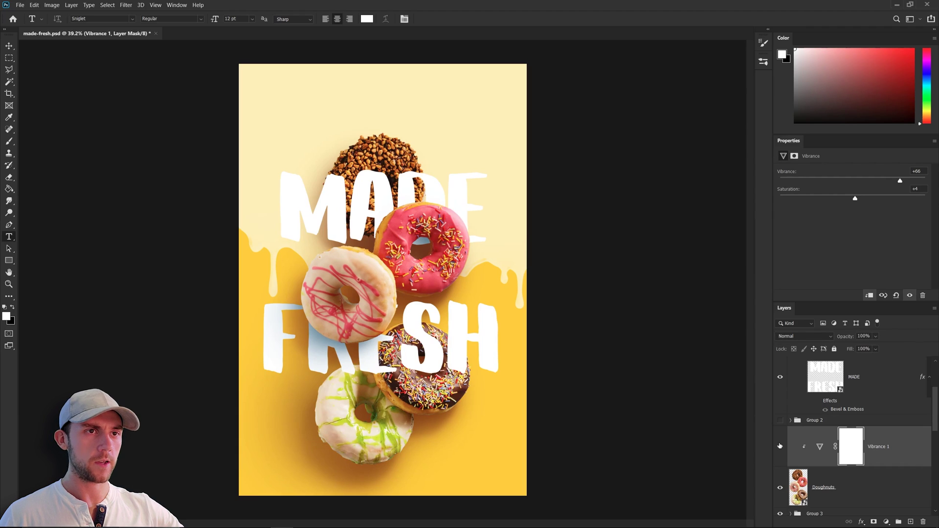
{"action": "left_click", "coordinate": [780, 446]}
{"action": "left_click", "coordinate": [780, 446]}
{"action": "scroll", "coordinate": [831, 440], "scroll_direction": "down", "scroll_amount": 2}
Take a soft brush for painting the brightness adjustment masks on the donuts.
{"action": "key", "text": "b"}
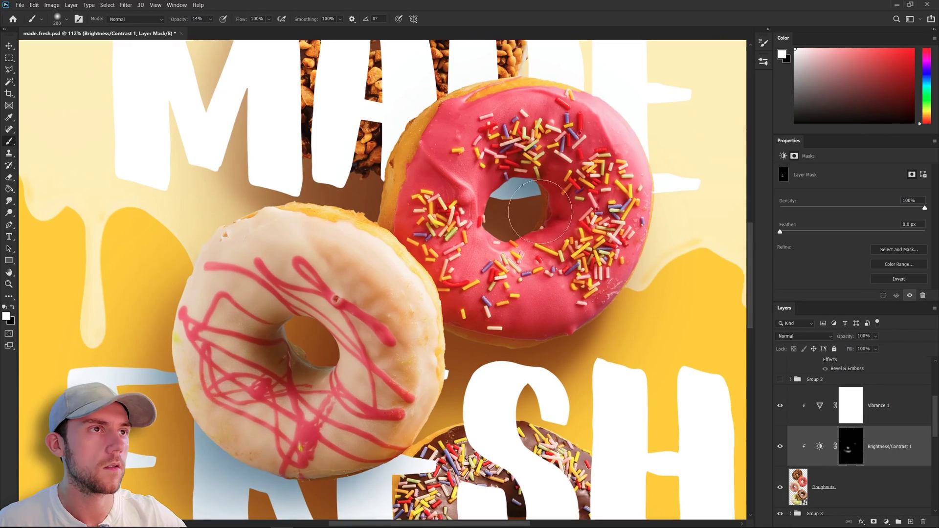
{"action": "scroll", "coordinate": [357, 264], "scroll_direction": "down", "scroll_amount": 5}
{"action": "scroll", "coordinate": [357, 264], "scroll_direction": "up", "scroll_amount": 5}
{"action": "scroll", "coordinate": [357, 263], "scroll_direction": "down", "scroll_amount": 10}
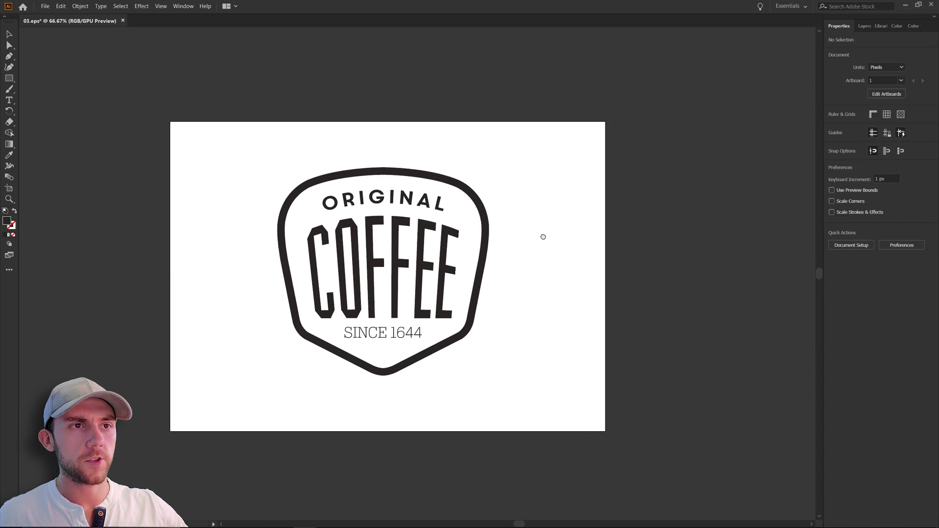
Scroll over the badge on the Illustrator artboard.
{"action": "scroll", "coordinate": [542, 237], "scroll_direction": "up", "scroll_amount": 5}
{"action": "scroll", "coordinate": [600, 228], "scroll_direction": "down", "scroll_amount": 1}
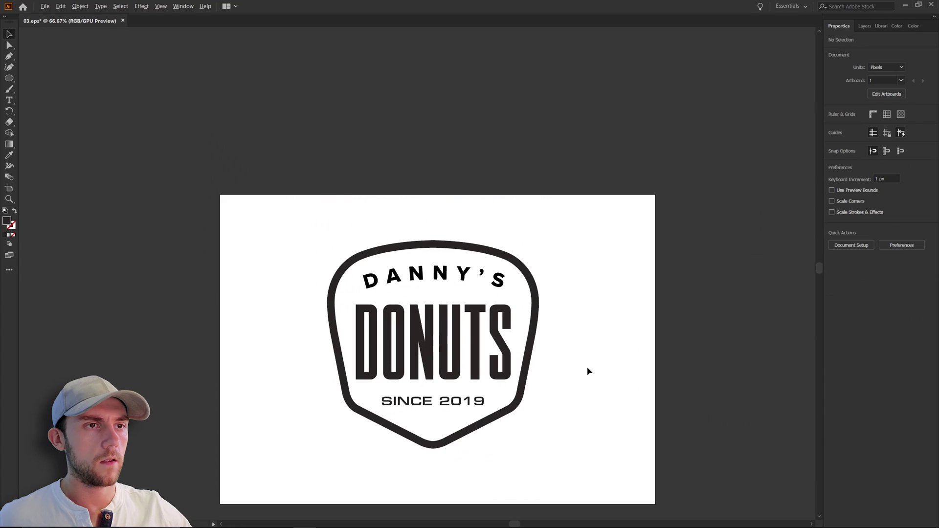
Paste the Danny's Donuts logo, scale it to about 14%, and centre it near the top edge.
{"action": "left_click_drag", "start_coordinate": [588, 372], "coordinate": [577, 359]}
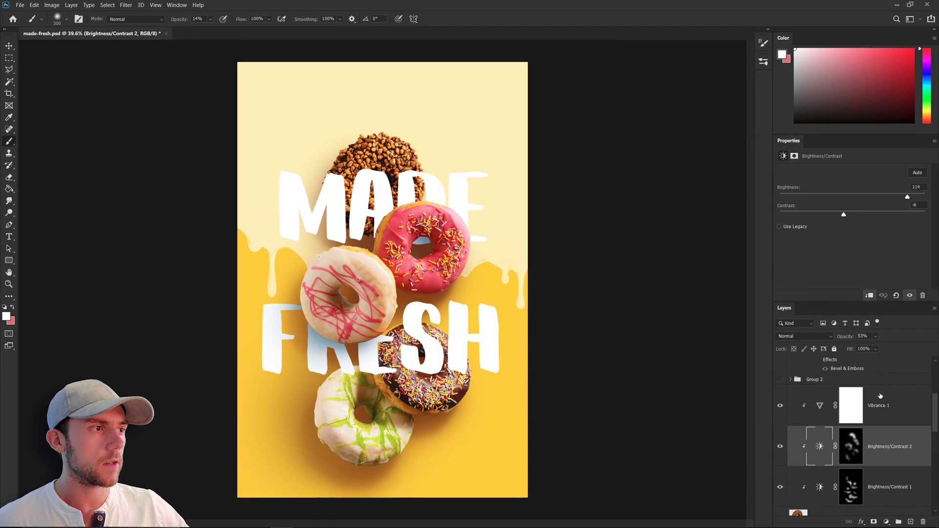
{"action": "key", "text": "ctrl+v"}
{"action": "left_click_drag", "start_coordinate": [482, 289], "coordinate": [482, 194]}
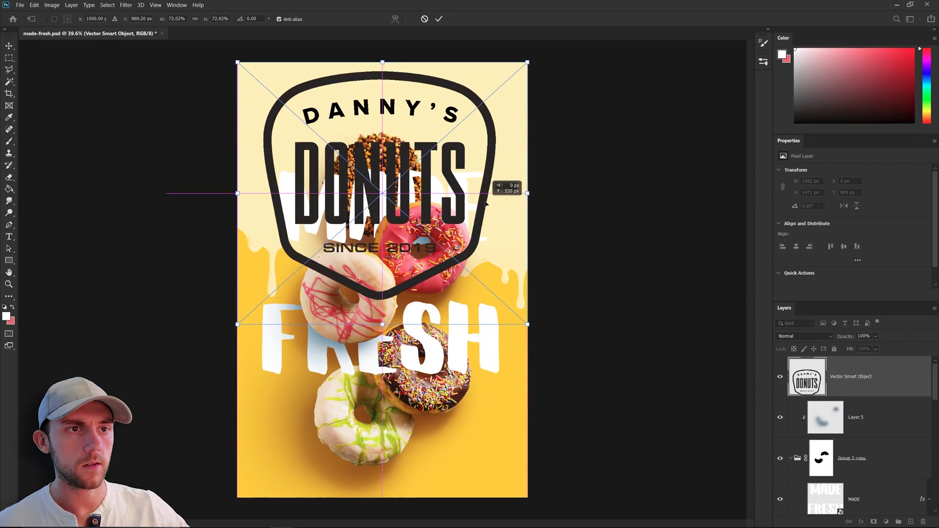
{"action": "left_click_drag", "start_coordinate": [527, 318], "coordinate": [411, 117]}
{"action": "left_click_drag", "start_coordinate": [392, 85], "coordinate": [391, 101]}
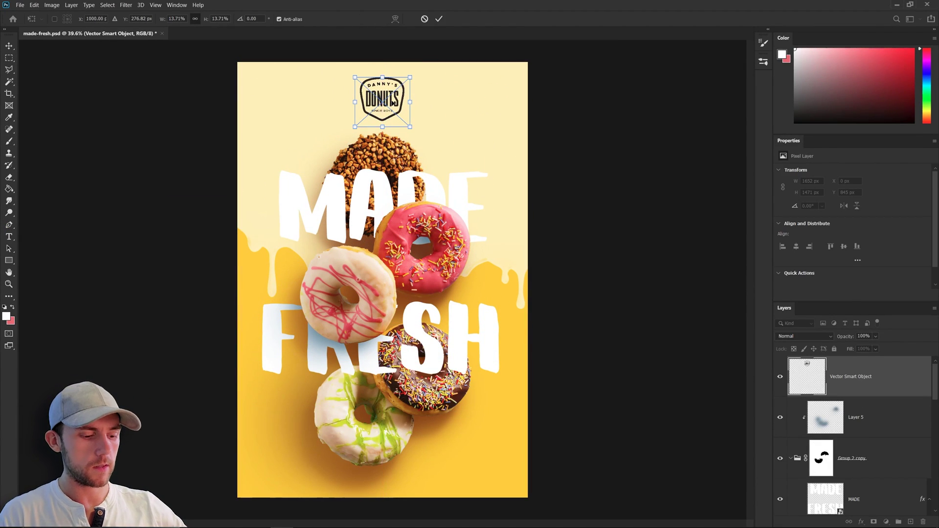
{"action": "key", "text": "Return"}
{"action": "key", "text": "b"}
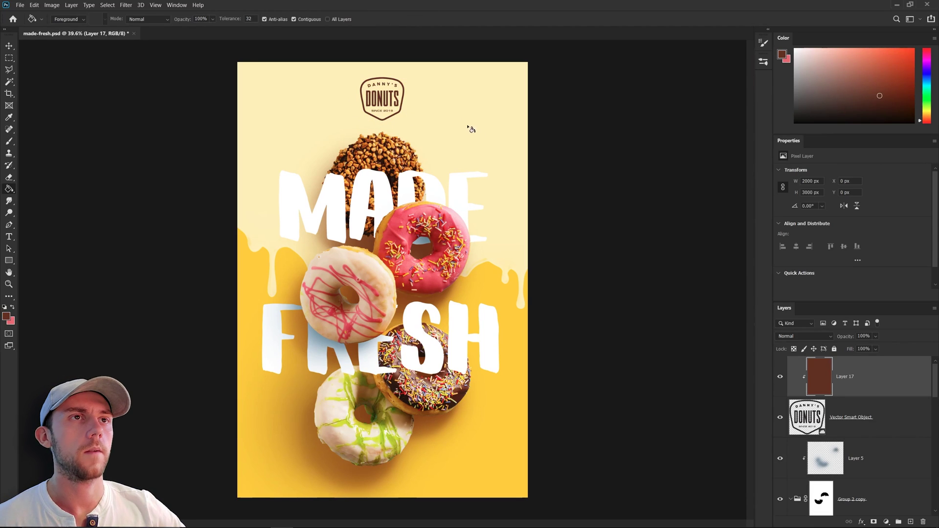
Scroll down the view.
{"action": "scroll", "coordinate": [465, 142], "scroll_direction": "down", "scroll_amount": 1}
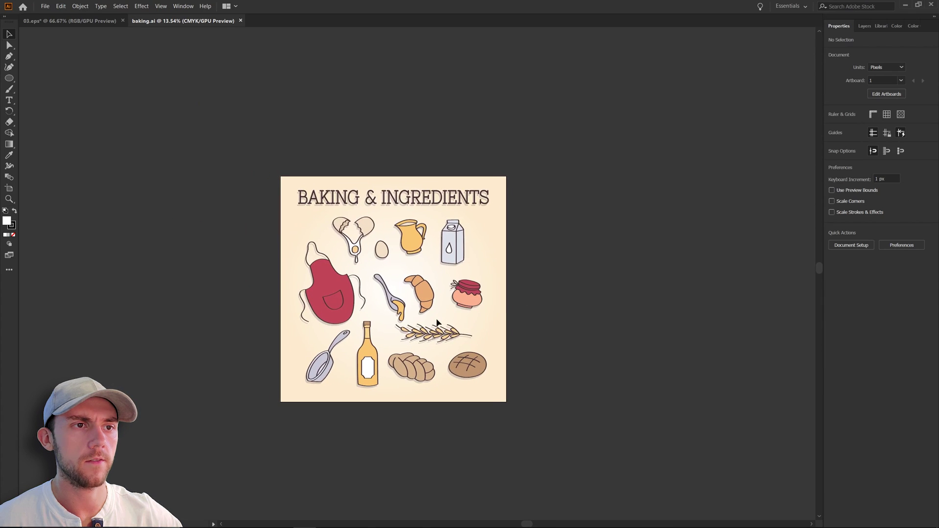
Drag the ingredient drawings off the artboard to the right, then reselect the whole ingredient group.
{"action": "scroll", "coordinate": [437, 322], "scroll_direction": "up", "scroll_amount": 3}
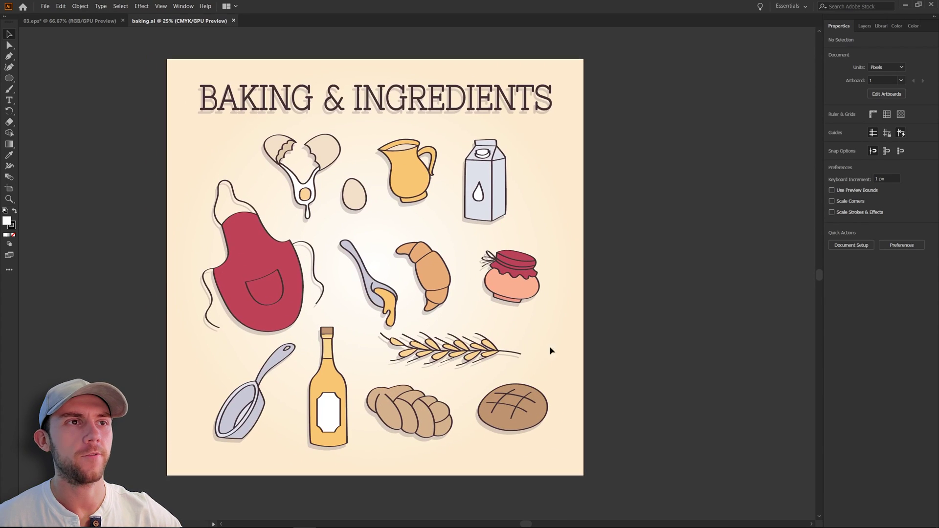
{"action": "scroll", "coordinate": [593, 323], "scroll_direction": "down", "scroll_amount": 1}
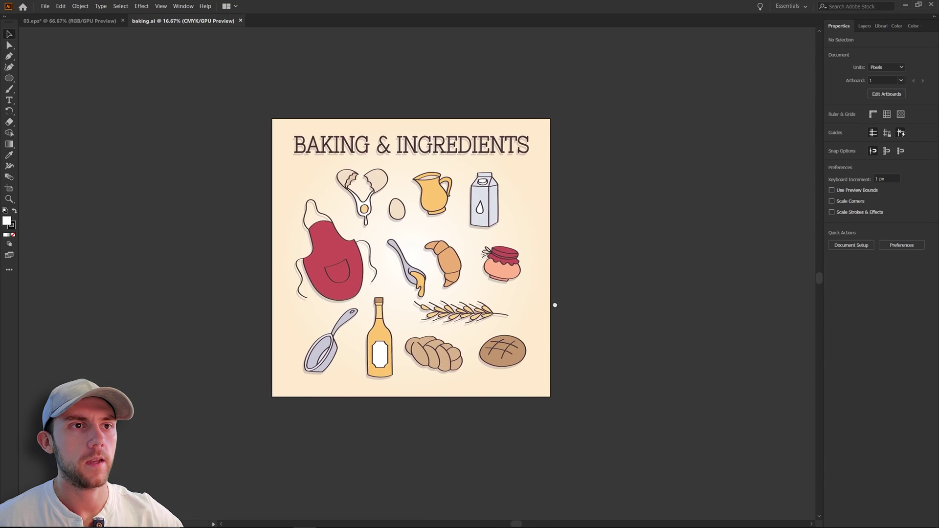
{"action": "left_click_drag", "start_coordinate": [288, 268], "coordinate": [572, 269]}
{"action": "scroll", "coordinate": [410, 395], "scroll_direction": "right", "scroll_amount": 4}
{"action": "left_click", "coordinate": [409, 395]}
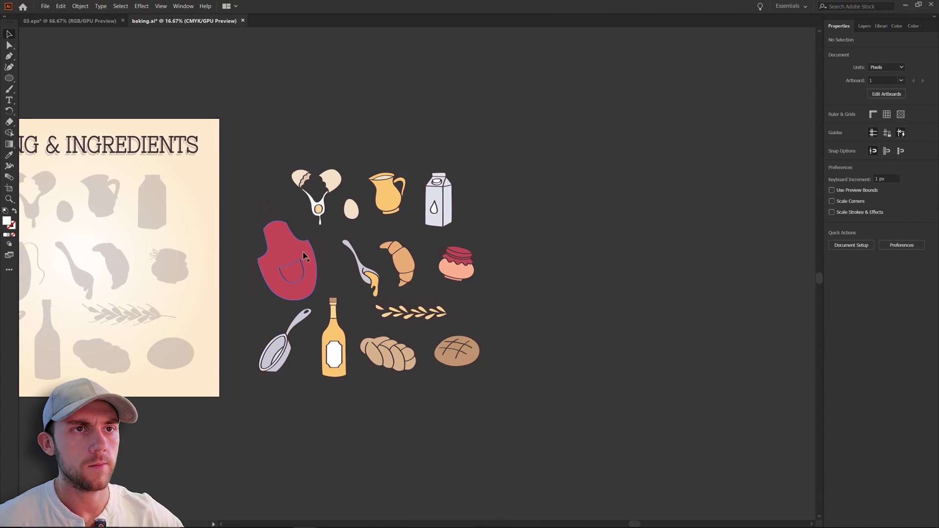
{"action": "scroll", "coordinate": [547, 152], "scroll_direction": "left", "scroll_amount": 1}
{"action": "left_click", "coordinate": [311, 392]}
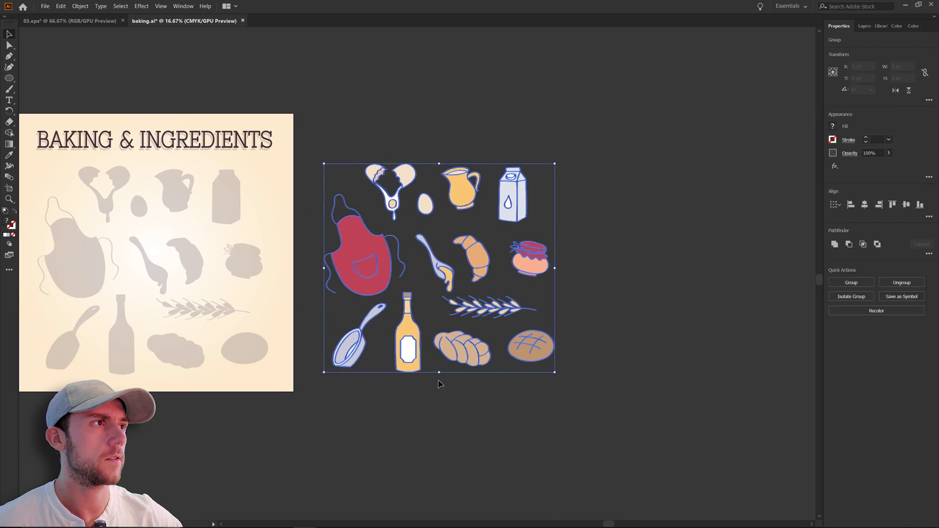
{"action": "key", "text": "ctrl+equal"}
{"action": "key", "text": "ctrl+minus"}
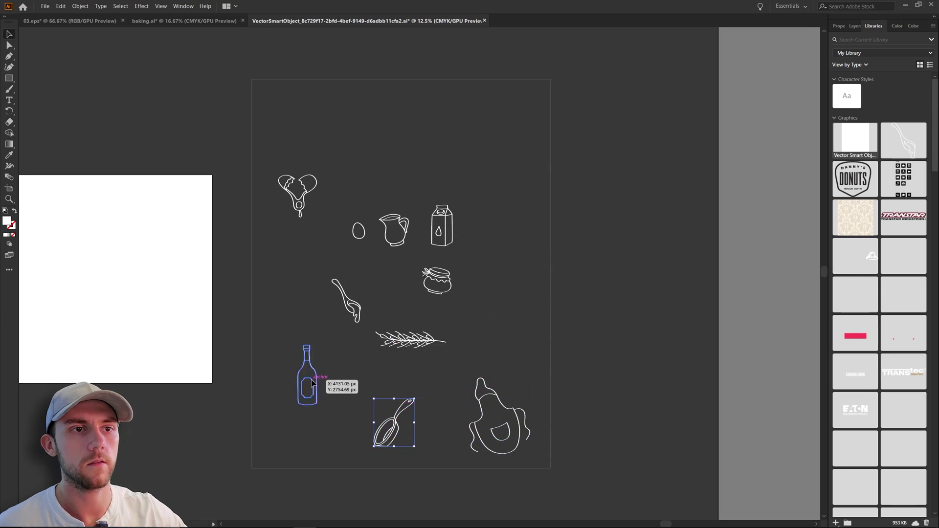
Spread the outline icons, including the honey jar, around the edges of the tall artboard.
{"action": "left_click_drag", "start_coordinate": [312, 383], "coordinate": [284, 411]}
{"action": "left_click_drag", "start_coordinate": [297, 196], "coordinate": [312, 141]}
{"action": "left_click_drag", "start_coordinate": [441, 225], "coordinate": [496, 118]}
{"action": "left_click_drag", "start_coordinate": [359, 230], "coordinate": [293, 211]}
{"action": "left_click_drag", "start_coordinate": [345, 300], "coordinate": [307, 316]}
{"action": "left_click_drag", "start_coordinate": [410, 339], "coordinate": [490, 328]}
{"action": "left_click_drag", "start_coordinate": [394, 230], "coordinate": [439, 179]}
{"action": "left_click_drag", "start_coordinate": [449, 278], "coordinate": [514, 251]}
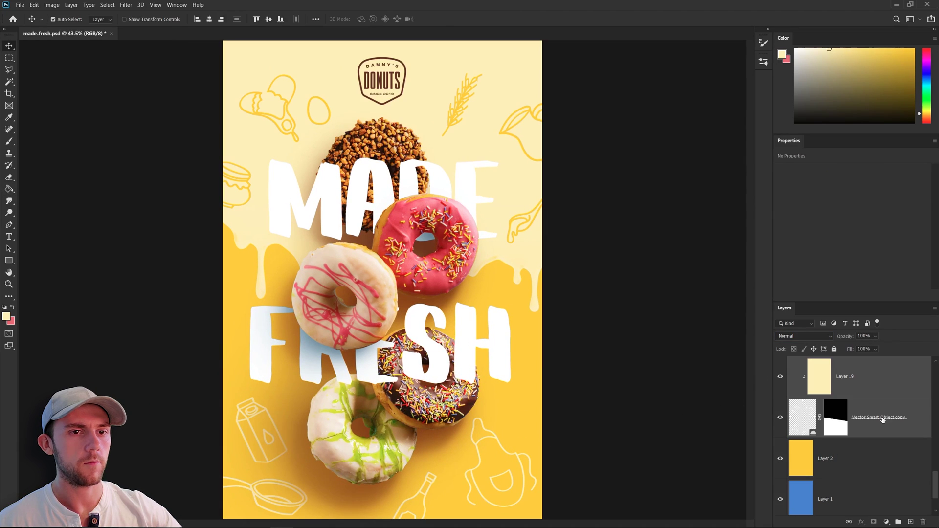
{"action": "left_click", "coordinate": [886, 419]}
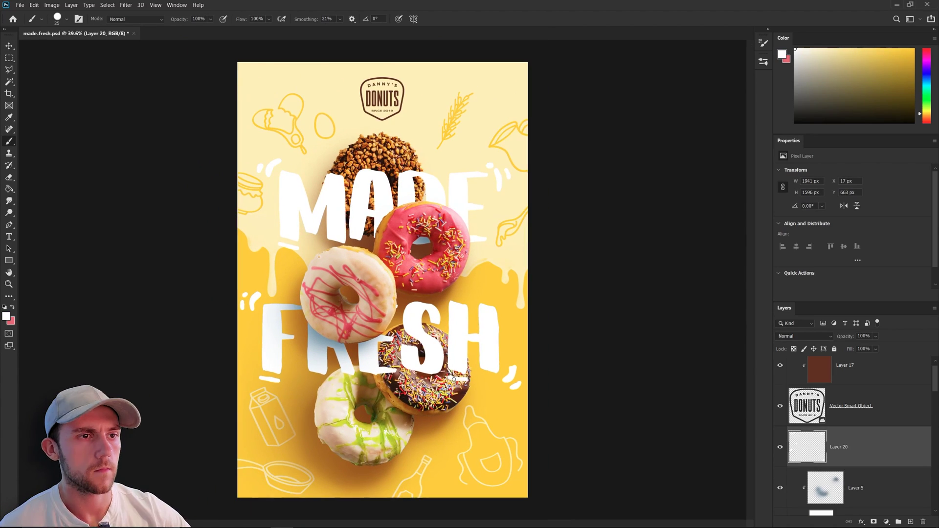
Move a small white stroke beside the pink donut, then select the top layer.
{"action": "left_click_drag", "start_coordinate": [453, 380], "coordinate": [504, 281]}
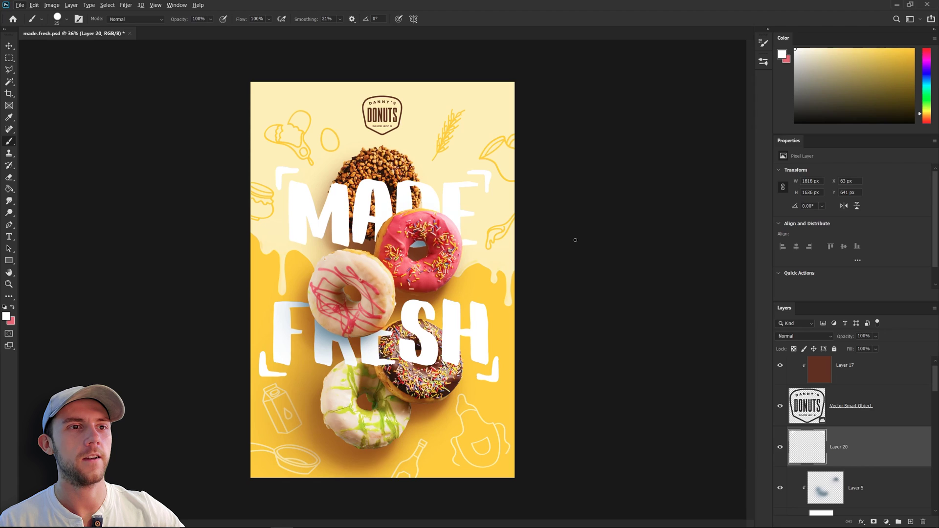
{"action": "key", "text": "alt+bracketright"}
{"action": "key", "text": "alt+bracketright"}
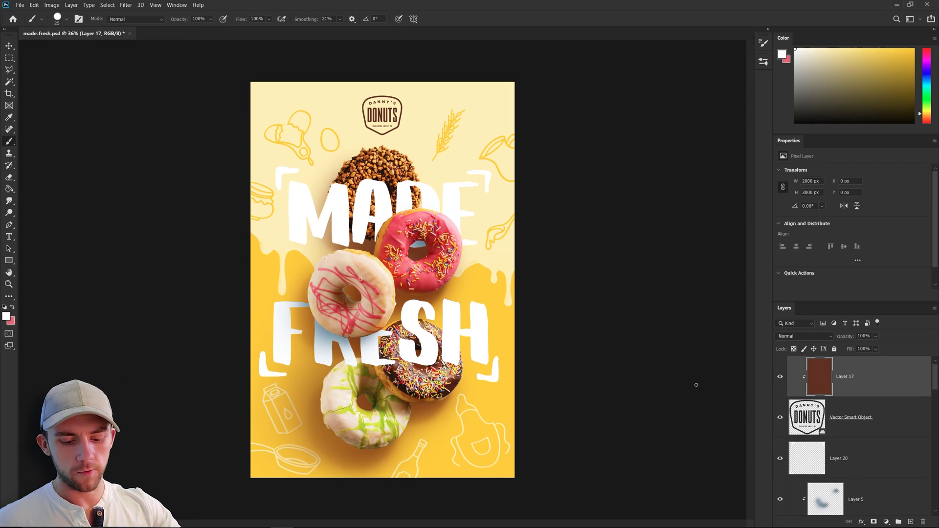
Stamp a merged smart-object copy and grade it in Camera Raw: warmer, magenta tint, lower exposure and highlights.
{"action": "key", "text": "ctrl+alt+shift+e"}
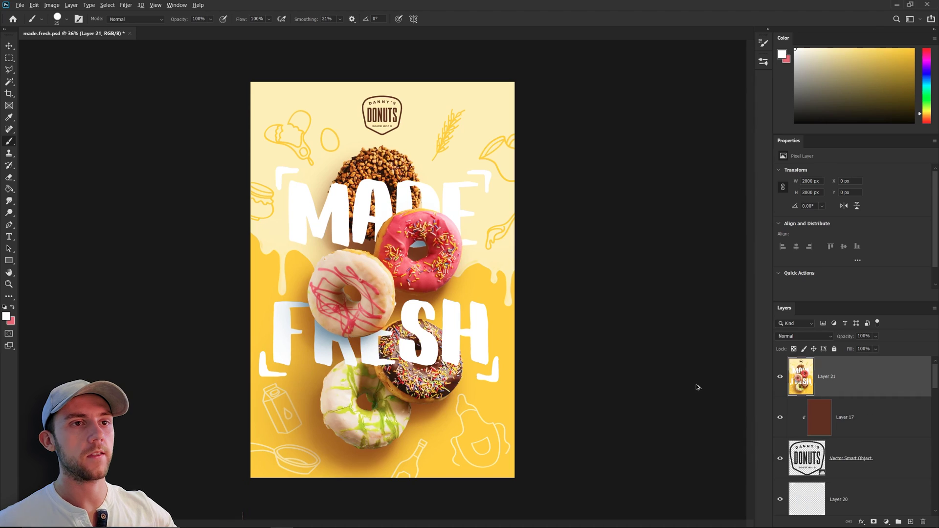
{"action": "key", "text": "ctrl+alt+shift+s"}
{"action": "left_click", "coordinate": [126, 5]}
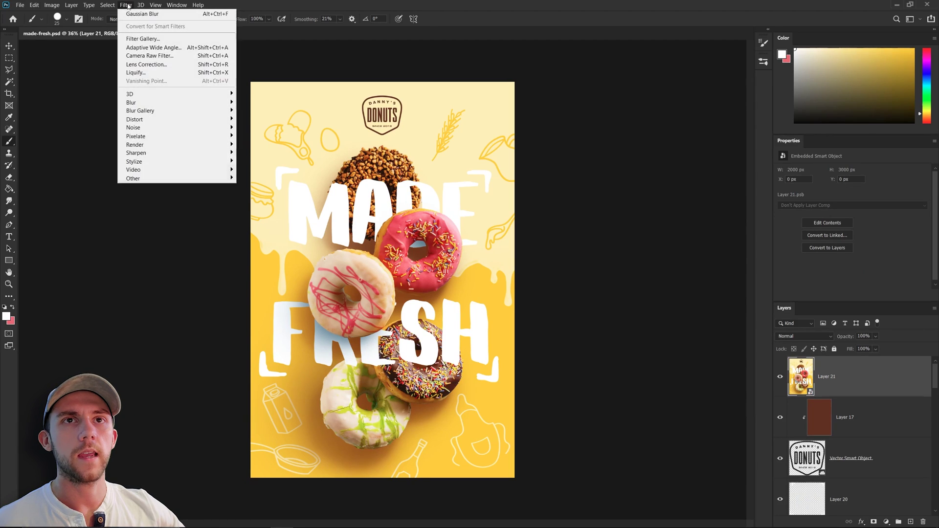
{"action": "left_click", "coordinate": [177, 58]}
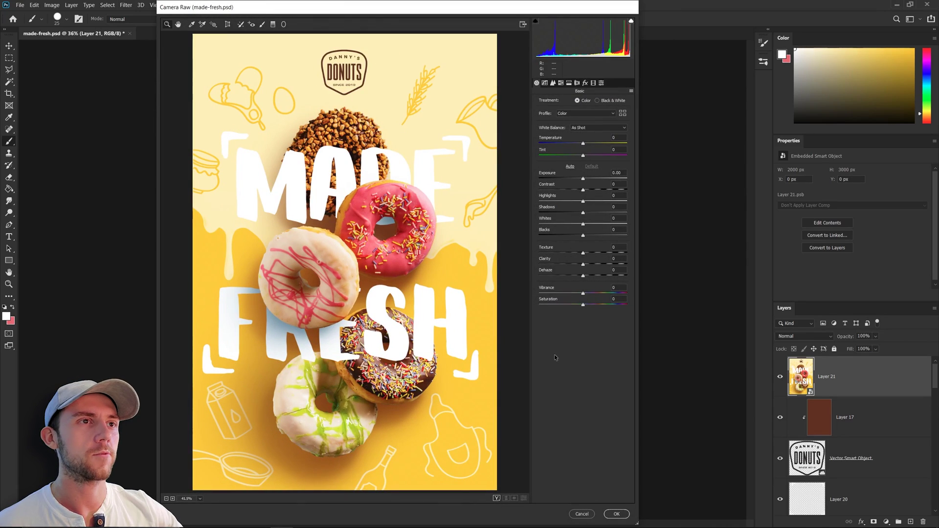
{"action": "left_click_drag", "start_coordinate": [583, 143], "coordinate": [587, 143]}
{"action": "left_click_drag", "start_coordinate": [583, 155], "coordinate": [581, 179]}
{"action": "left_click_drag", "start_coordinate": [583, 189], "coordinate": [582, 190]}
{"action": "left_click_drag", "start_coordinate": [583, 201], "coordinate": [585, 224]}
{"action": "left_click_drag", "start_coordinate": [583, 236], "coordinate": [589, 237]}
{"action": "key", "text": "Return"}
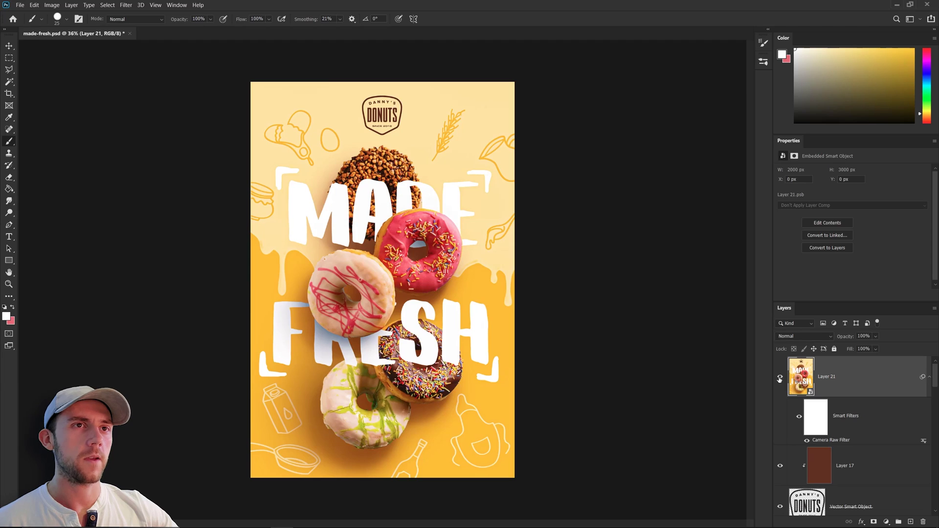